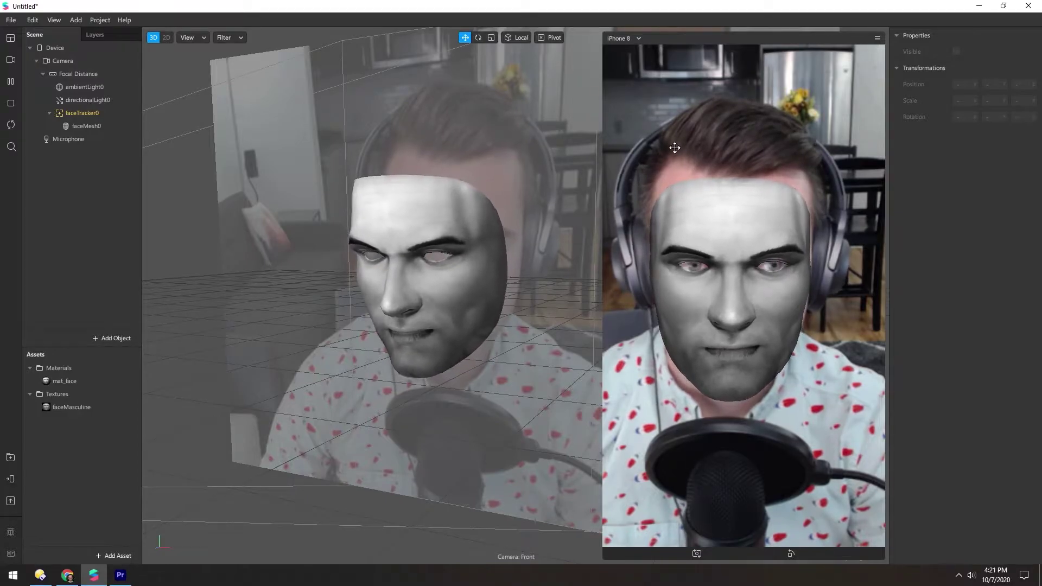
Drag faceMeshMask.png from Directory Opus's Textures folder into Spark AR's Assets panel.
left_click(41, 576)
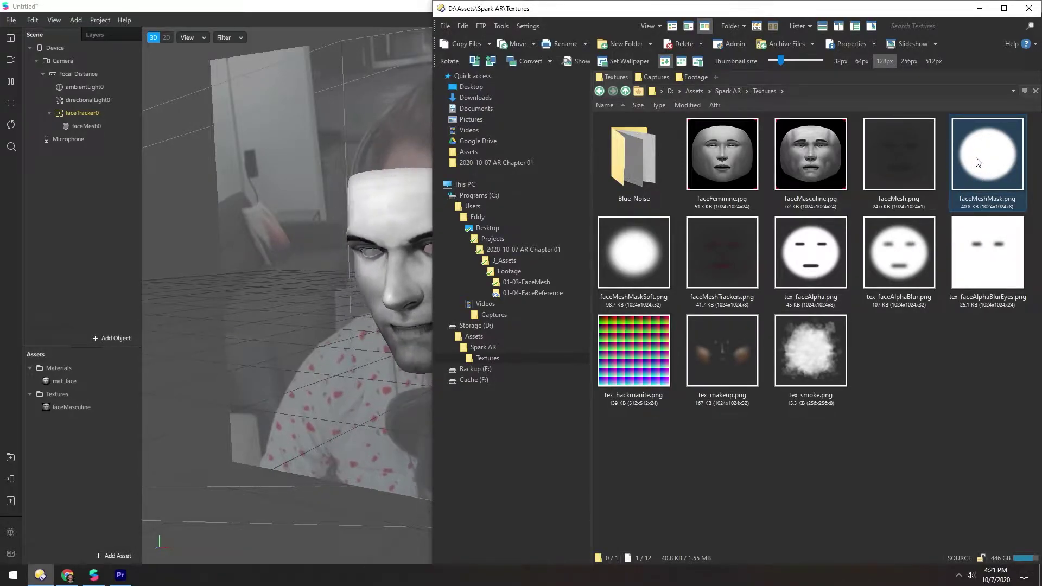
left_click_drag(985, 160, 71, 461)
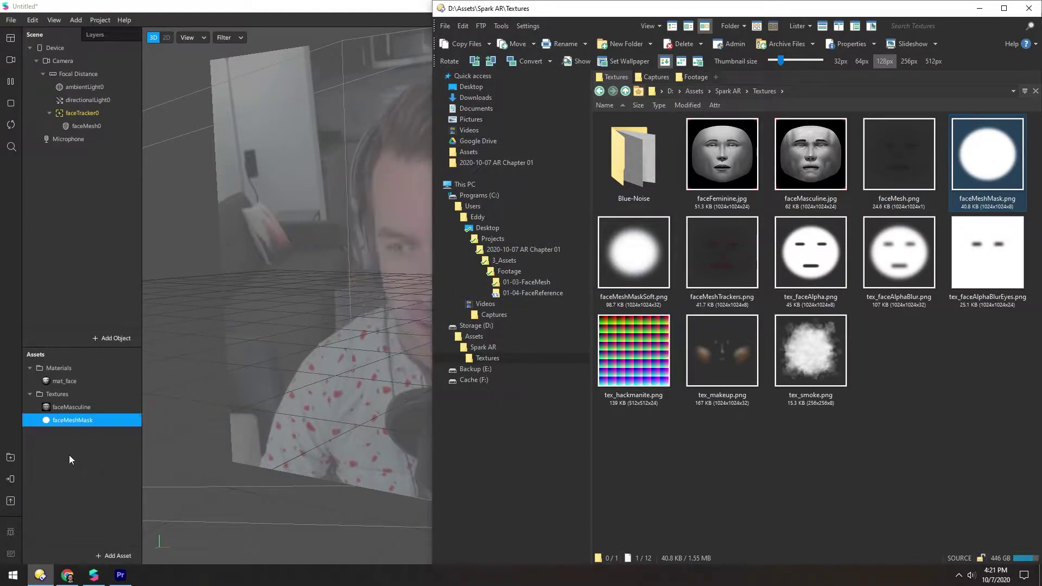
Set mat_face to the Flat shader with Alpha enabled, using faceMeshMask as alpha texture.
left_click(70, 455)
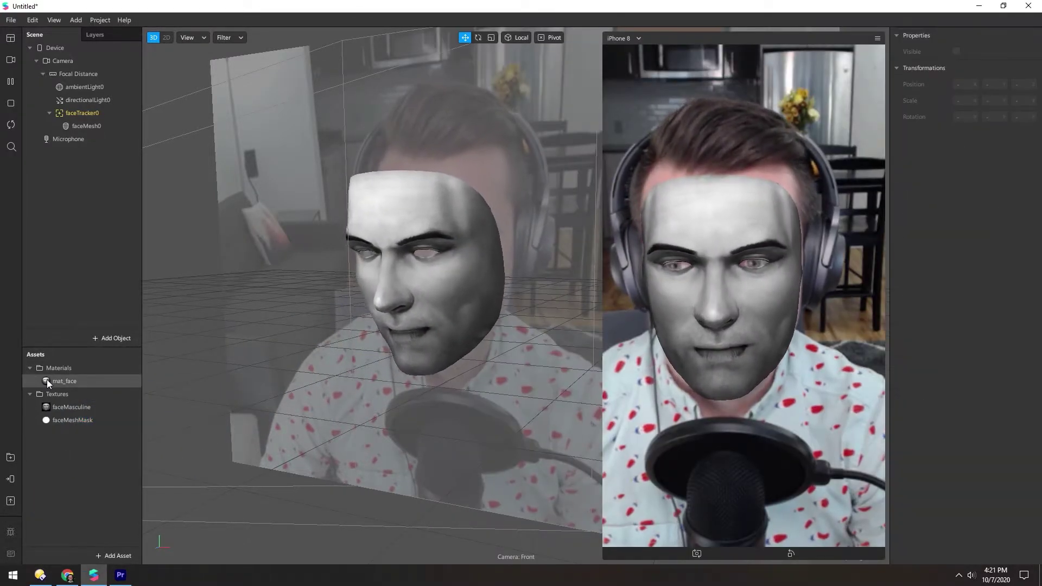
left_click(61, 381)
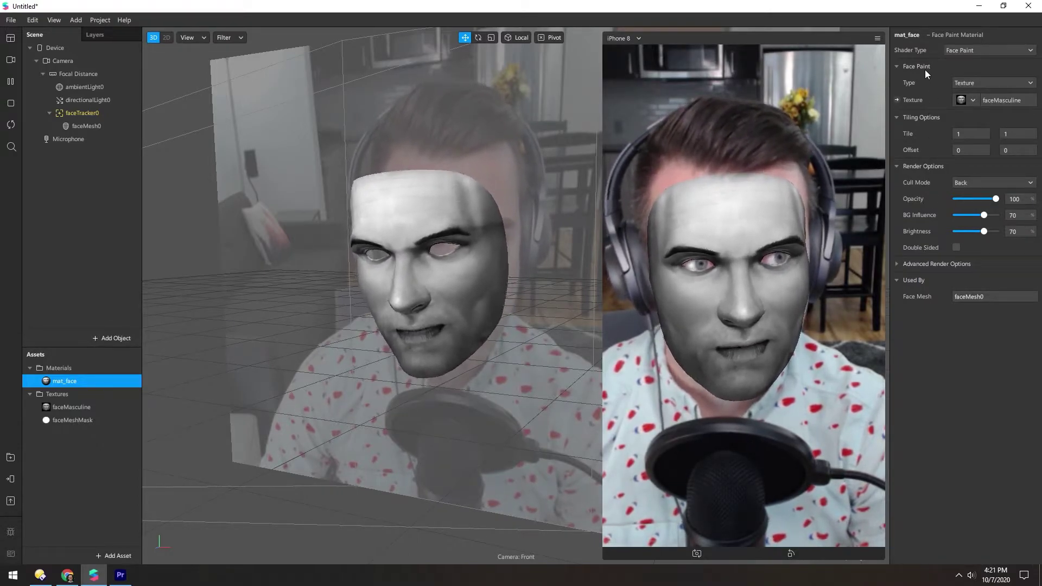
left_click(961, 50)
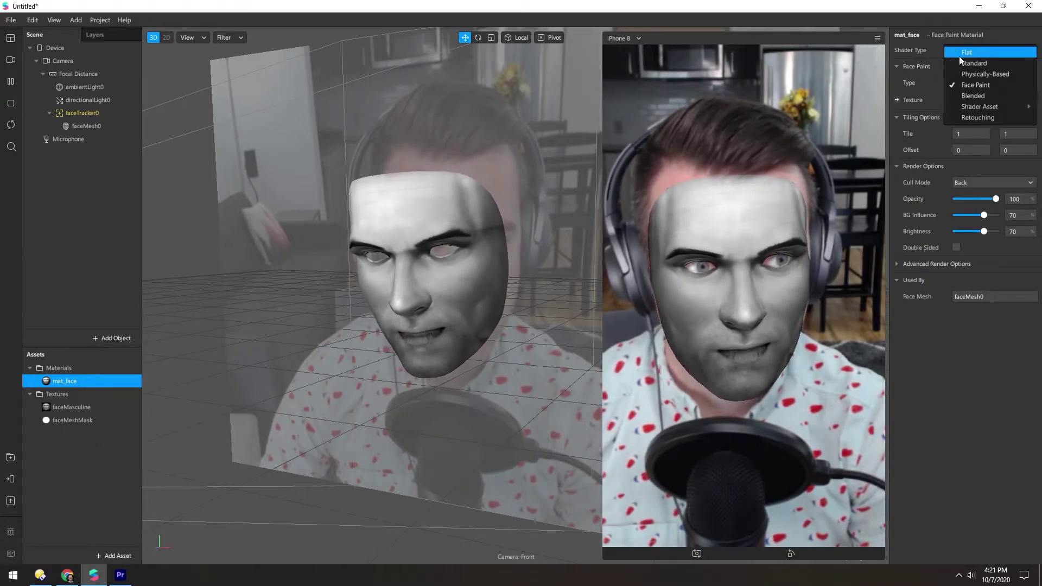
left_click(965, 52)
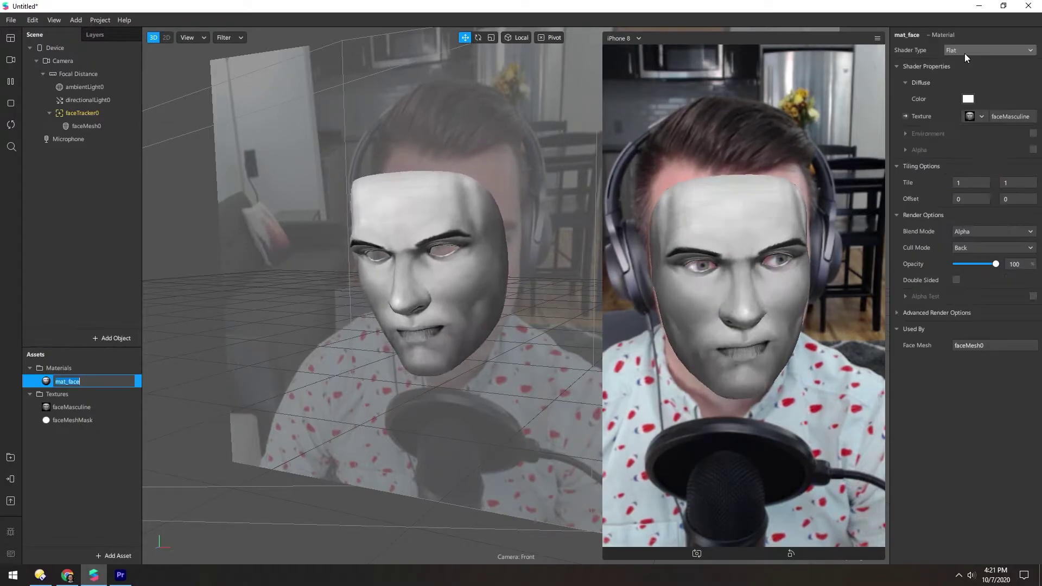
left_click(1033, 149)
left_click(981, 184)
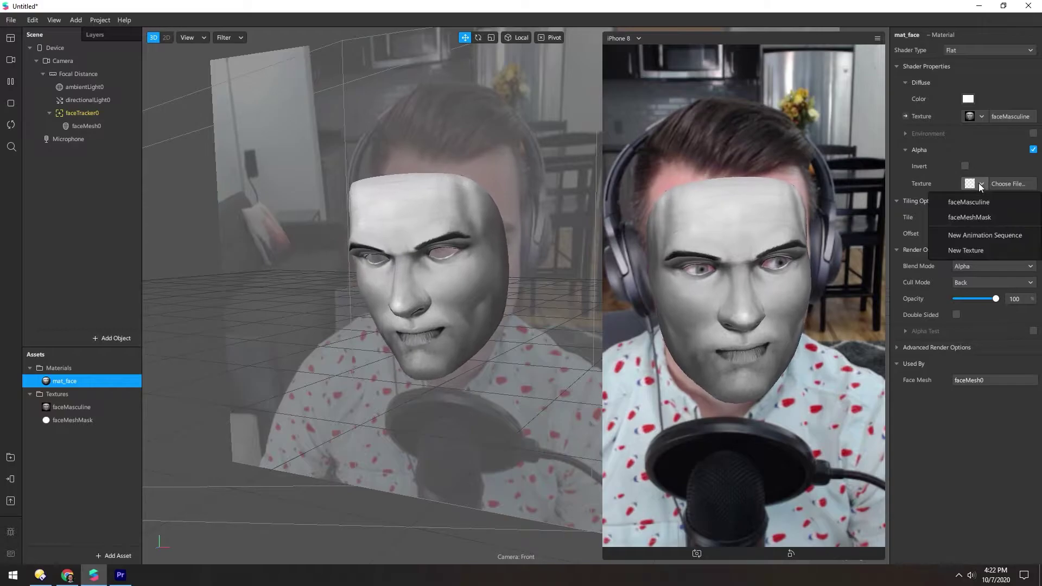
left_click(972, 217)
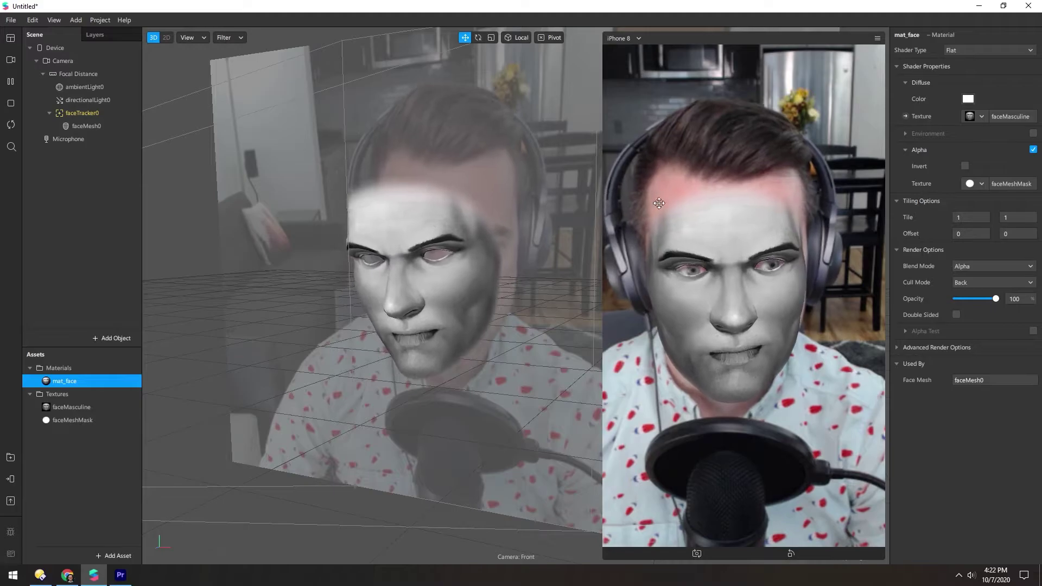
left_click_drag(433, 240, 423, 191)
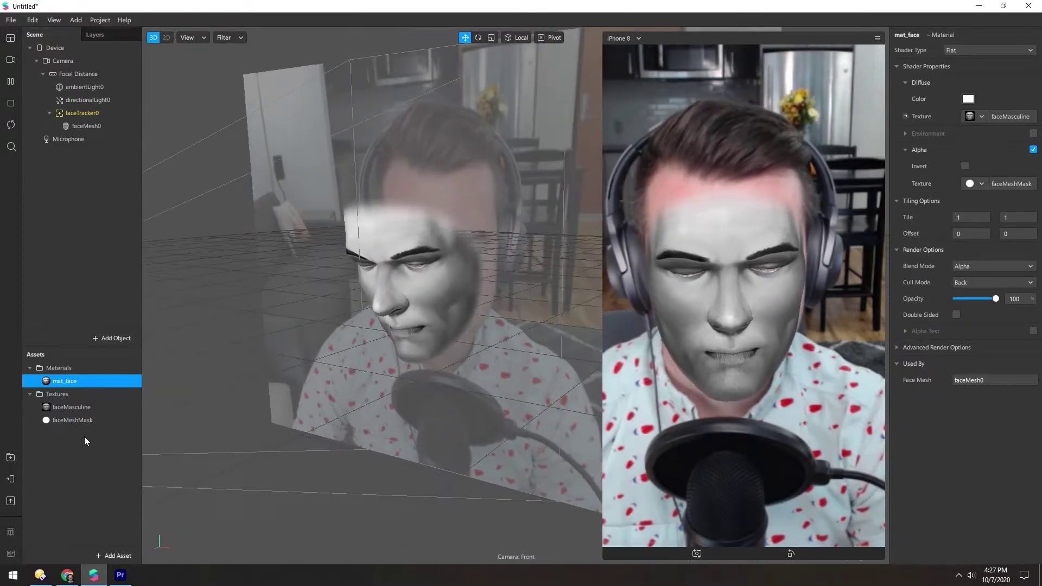
Switch mat_face back to Face Paint and drive its Texture from a patch.
left_click(969, 50)
left_click(975, 84)
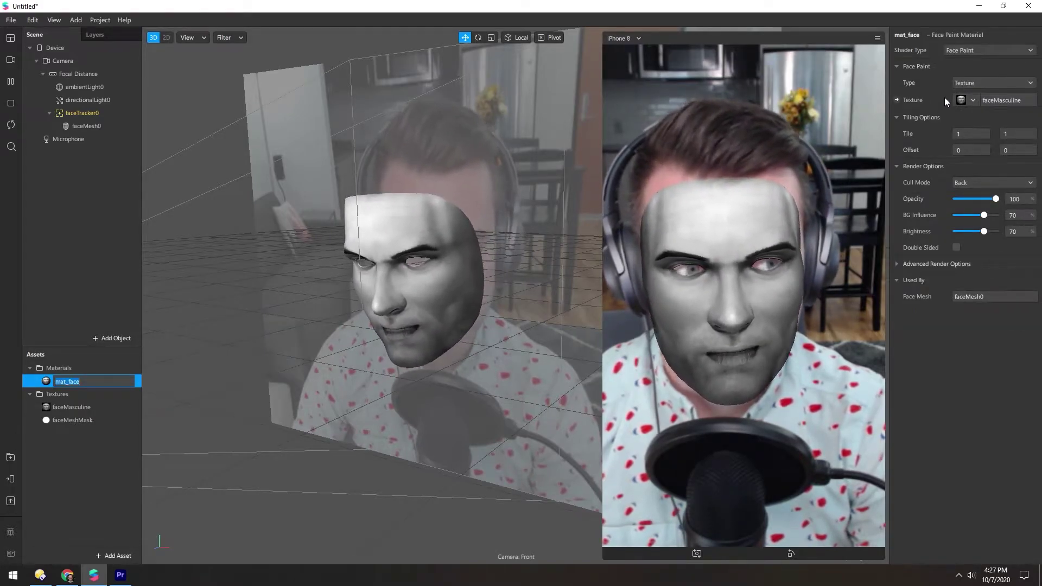
left_click(896, 100)
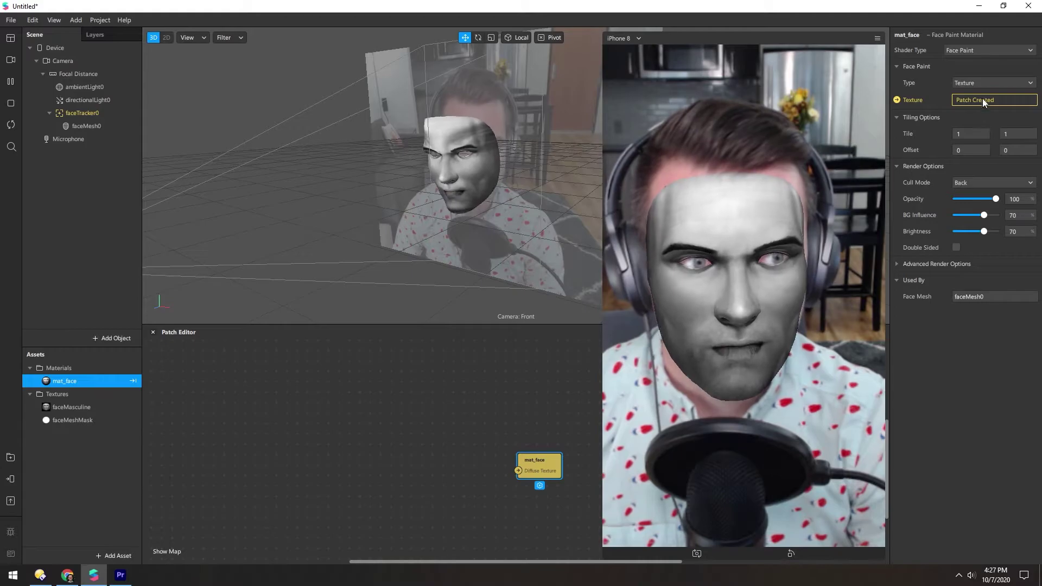
Add a faceMasculine node to the Patch Editor and wire its RGBA into mat_face's Diffuse Texture.
left_click_drag(625, 556, 716, 278)
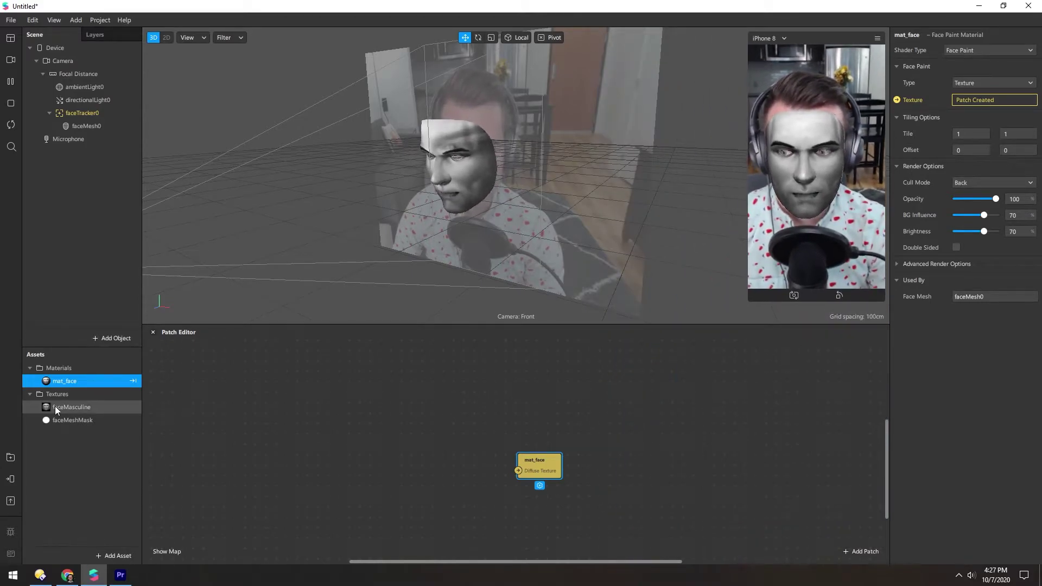
left_click_drag(55, 410, 132, 411)
left_click_drag(316, 426, 388, 412)
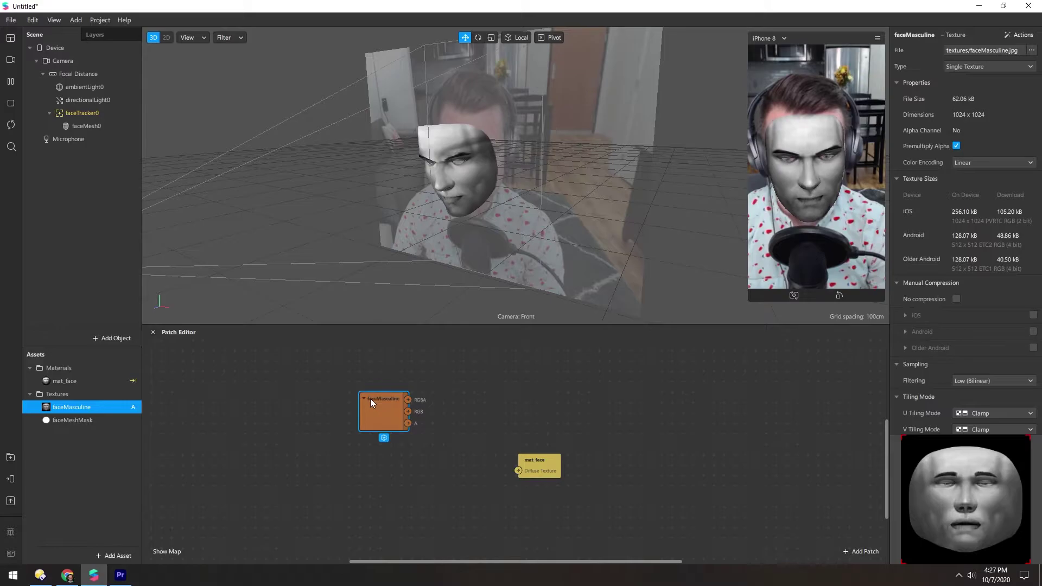
left_click_drag(408, 400, 417, 407)
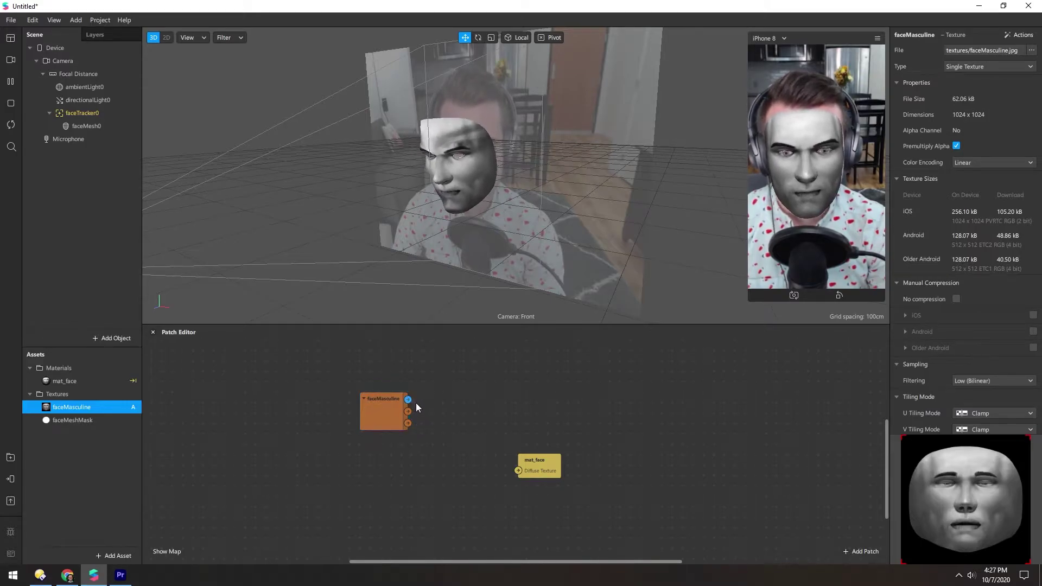
left_click_drag(519, 471, 532, 410)
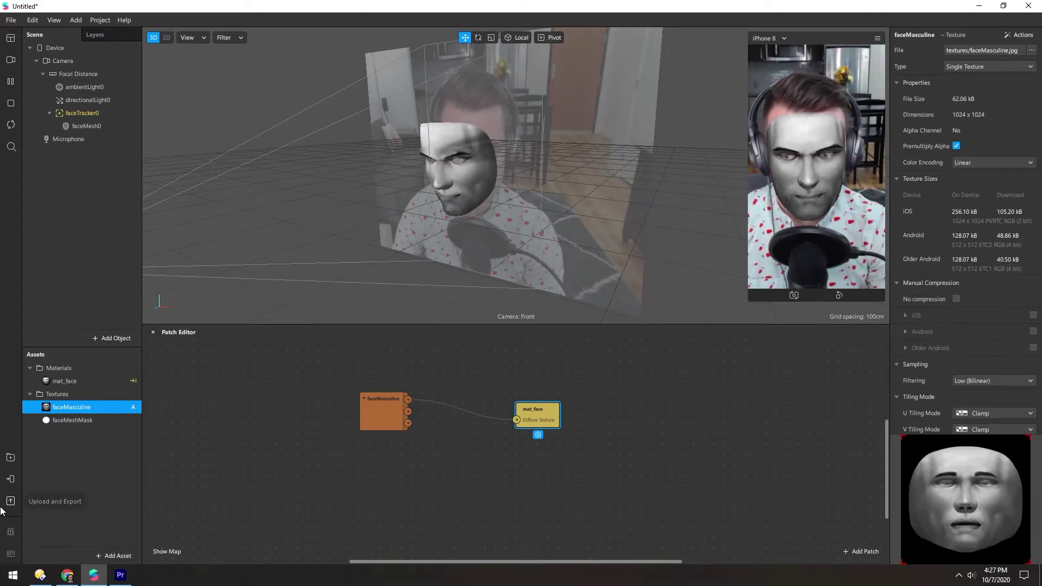
Place a faceMeshMask texture node below faceMasculine and shift the mat_face node right.
left_click_drag(44, 420, 385, 484)
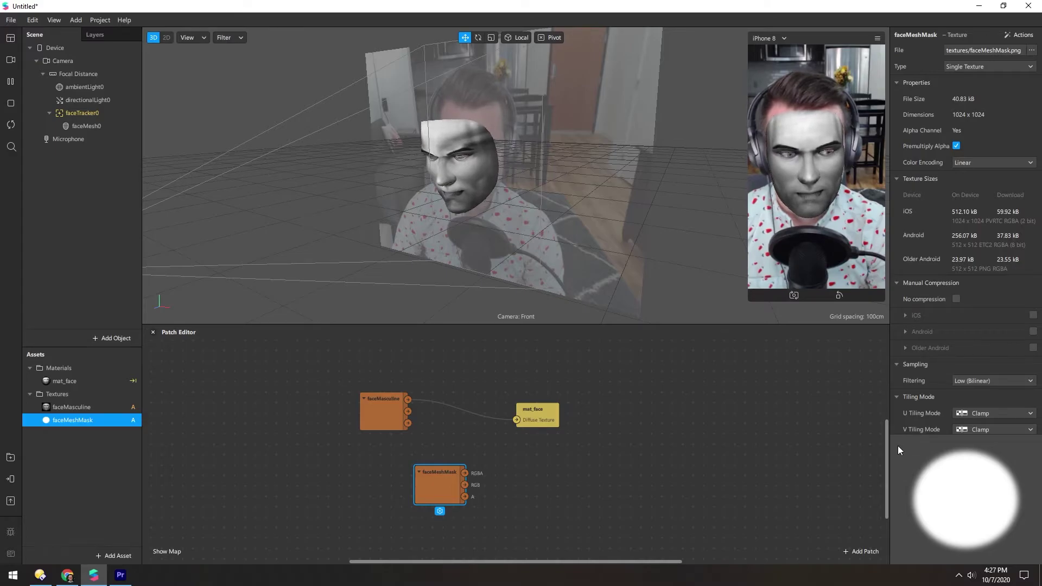
left_click(368, 415)
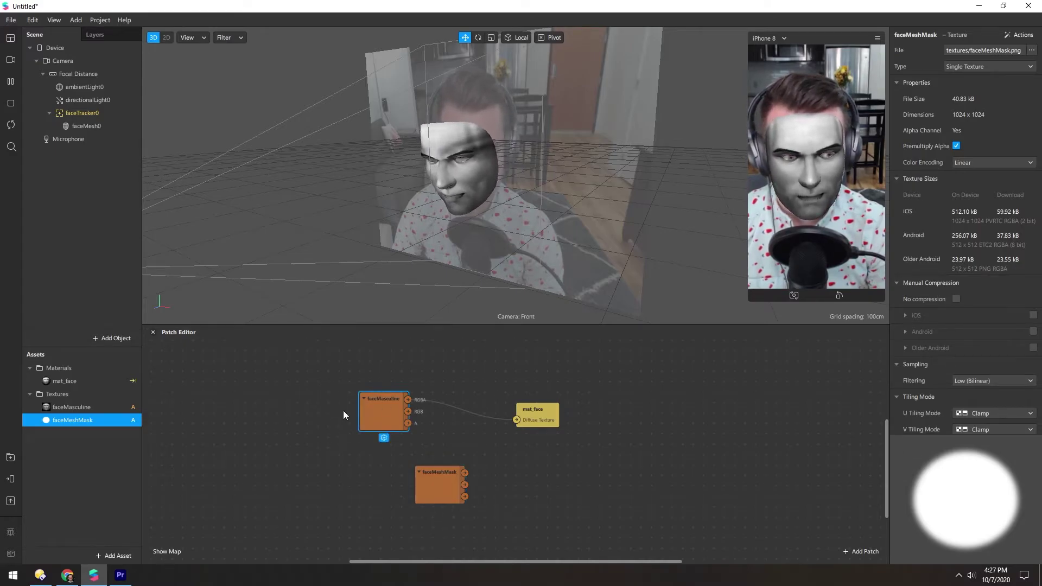
left_click(49, 415)
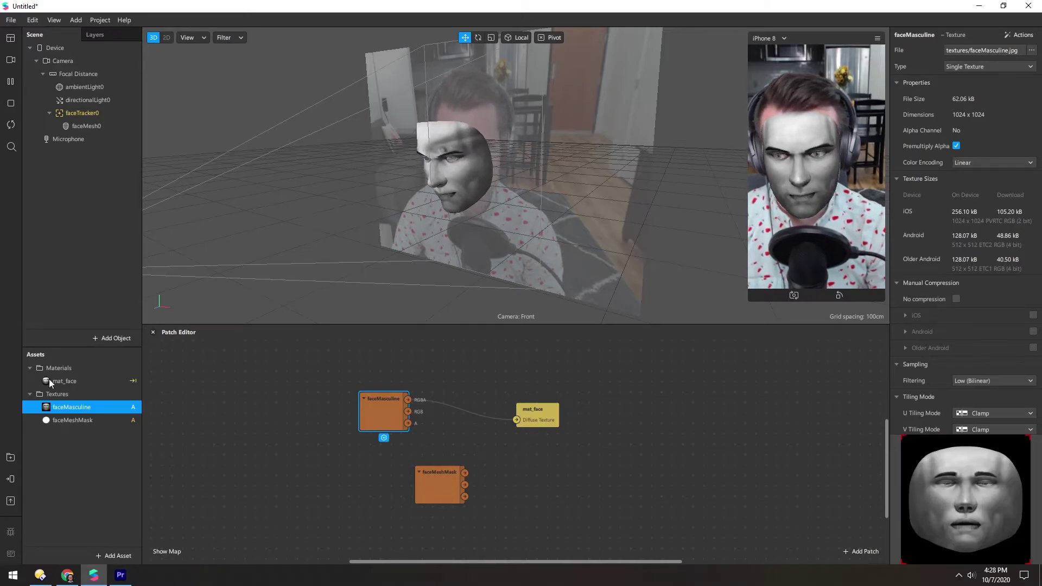
left_click(50, 419)
left_click(48, 408)
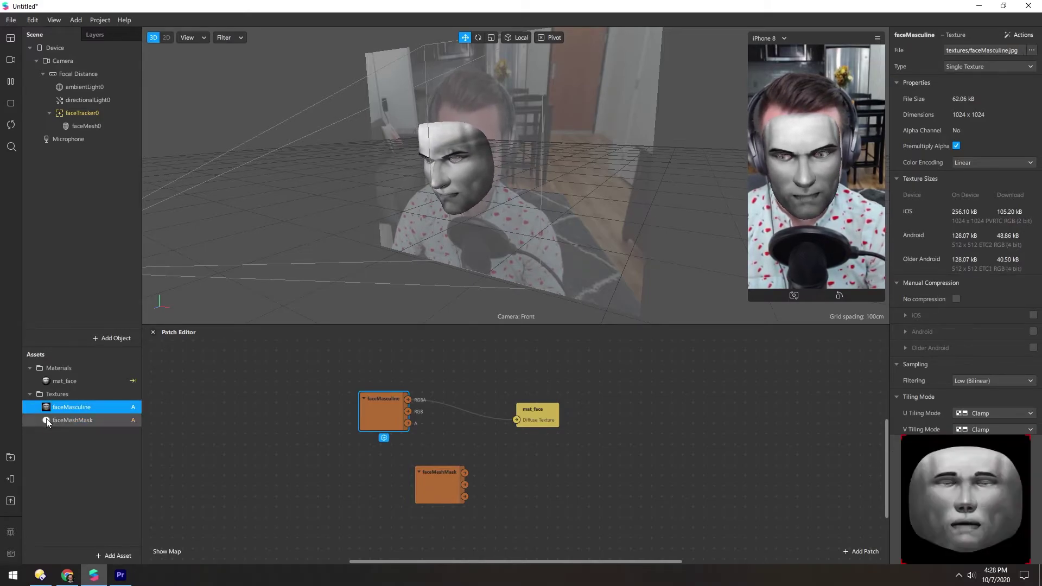
left_click(46, 421)
left_click_drag(433, 486, 373, 461)
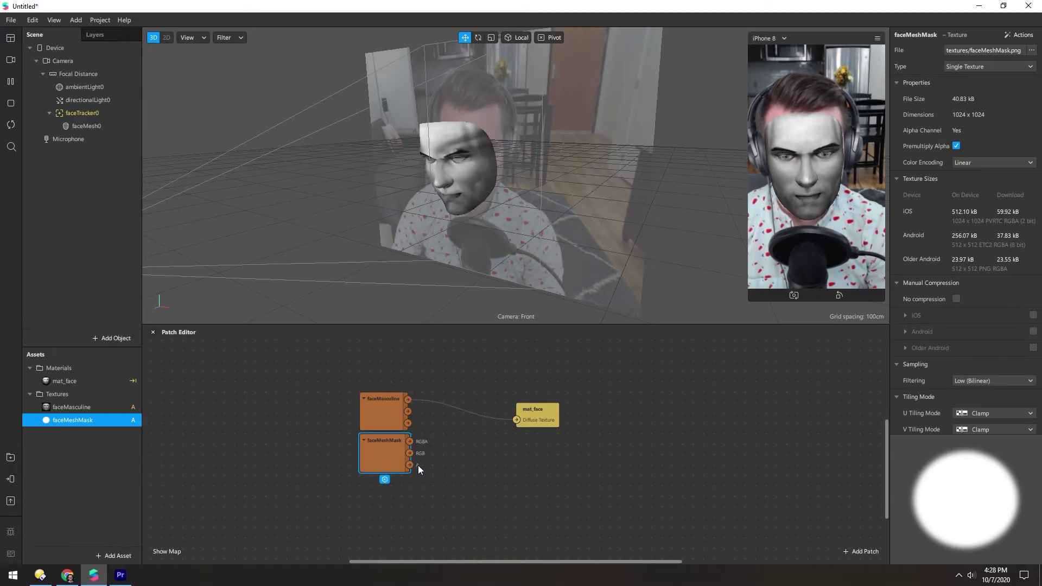
left_click_drag(521, 414, 663, 403)
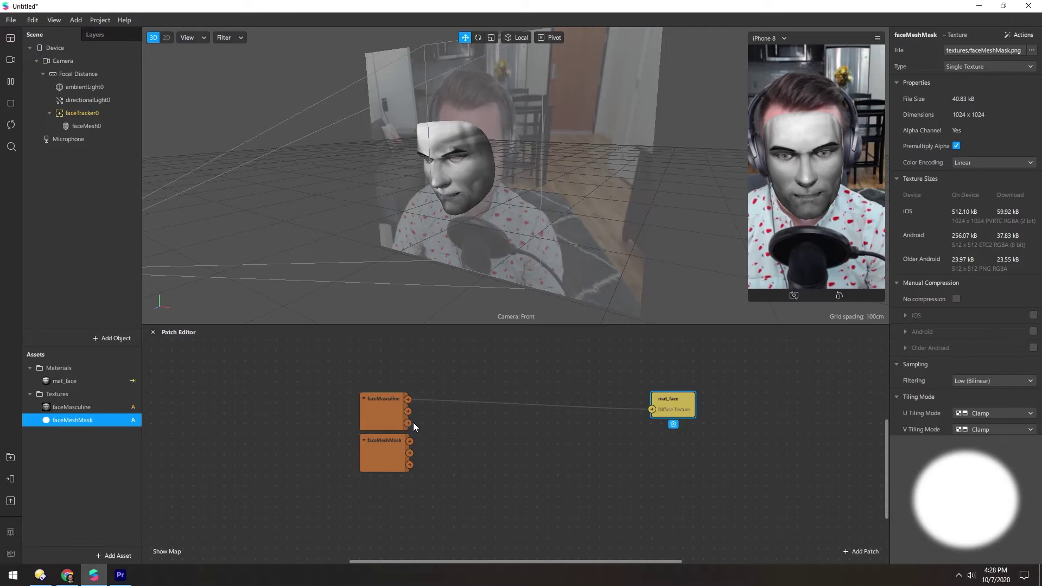
Add an Unpack patch fed by faceMasculine's RGB, positioned beside the texture node.
left_click_drag(408, 413, 467, 423)
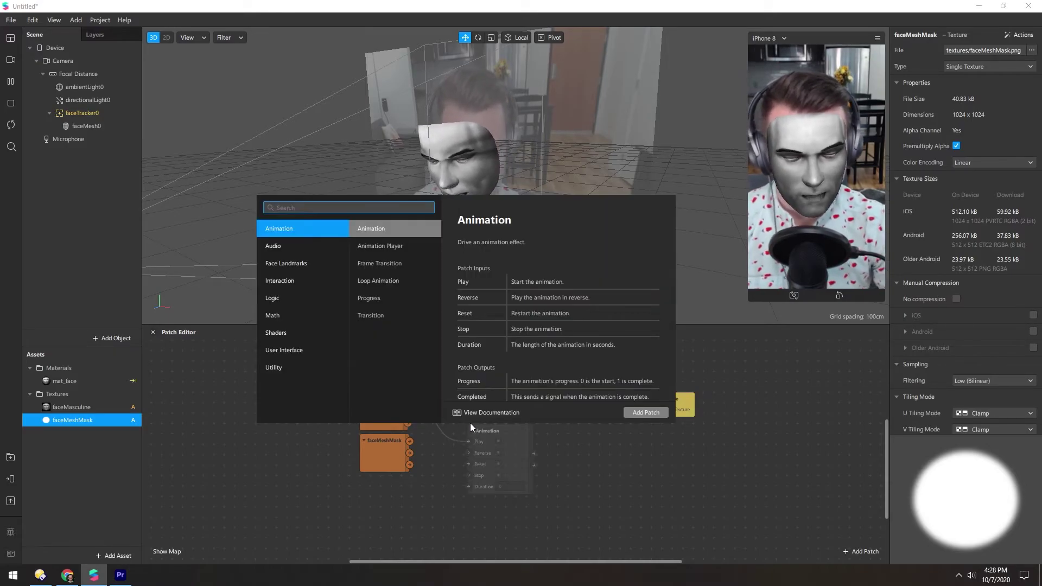
type("unpack")
key("Return")
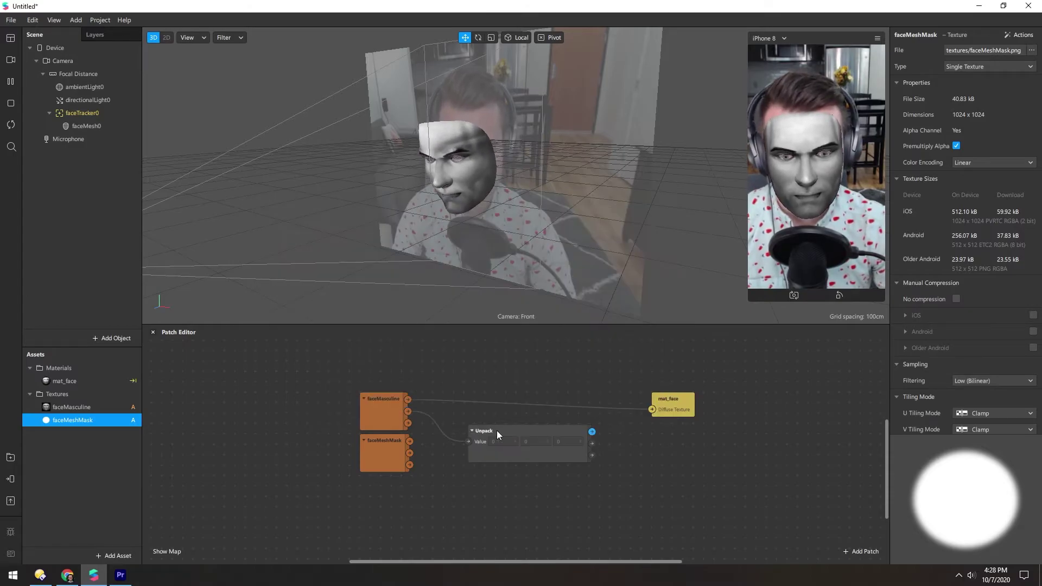
left_click_drag(497, 432, 470, 409)
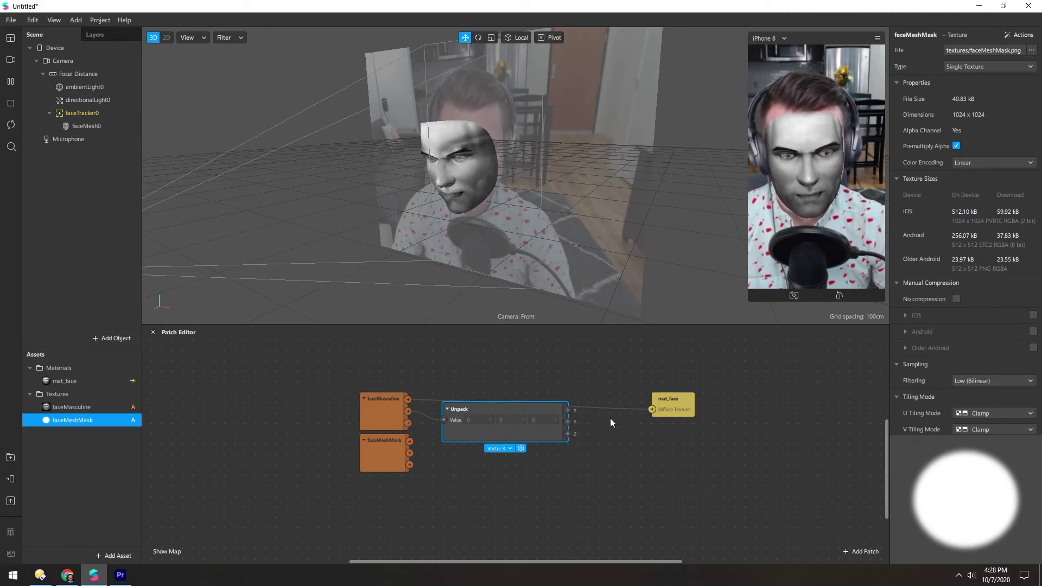
Add a Pack patch next to Unpack and set it to Vector 4.
right_click(631, 468)
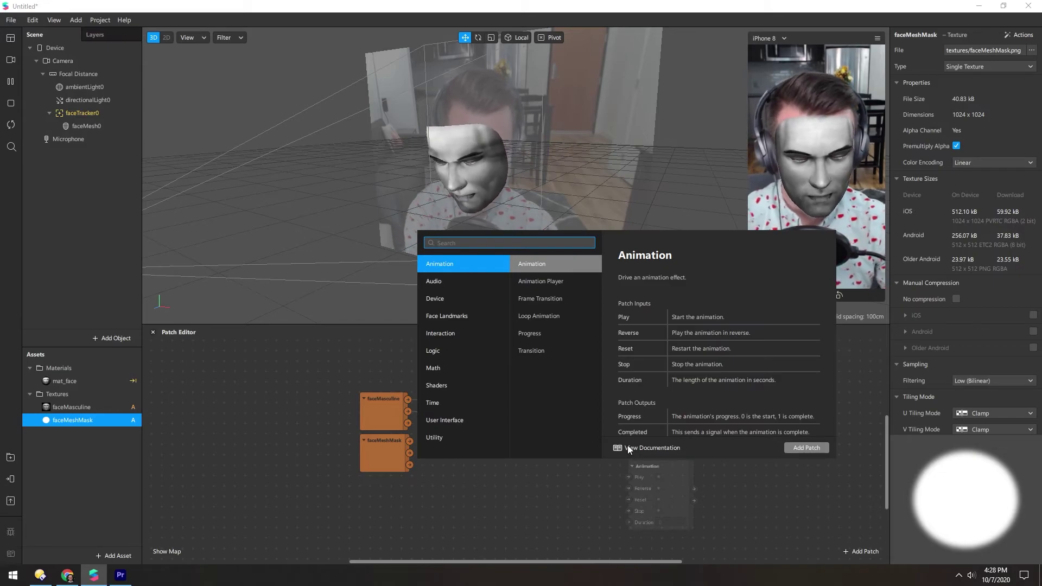
type("pa")
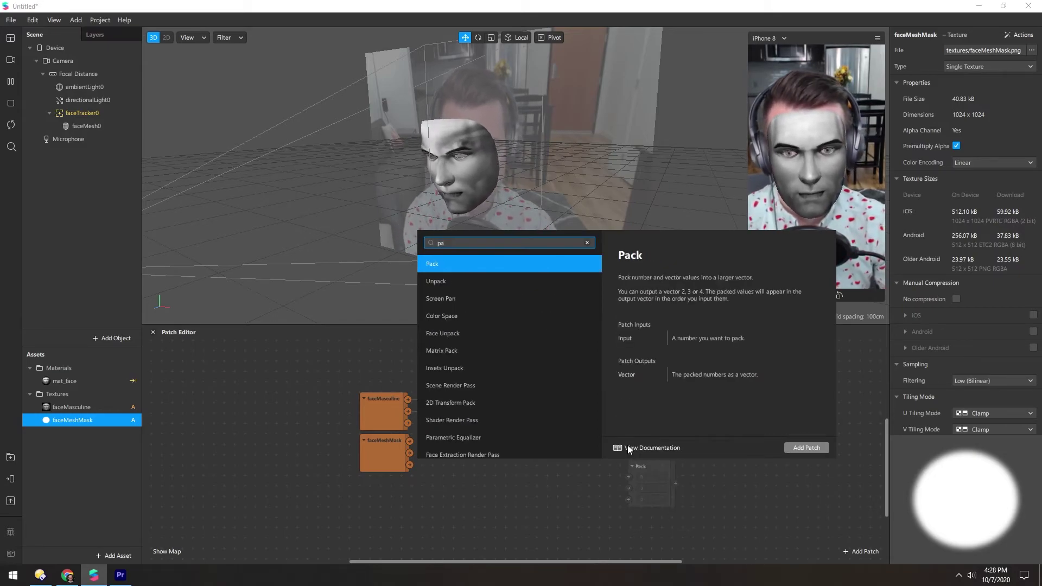
key("Return")
left_click(657, 466)
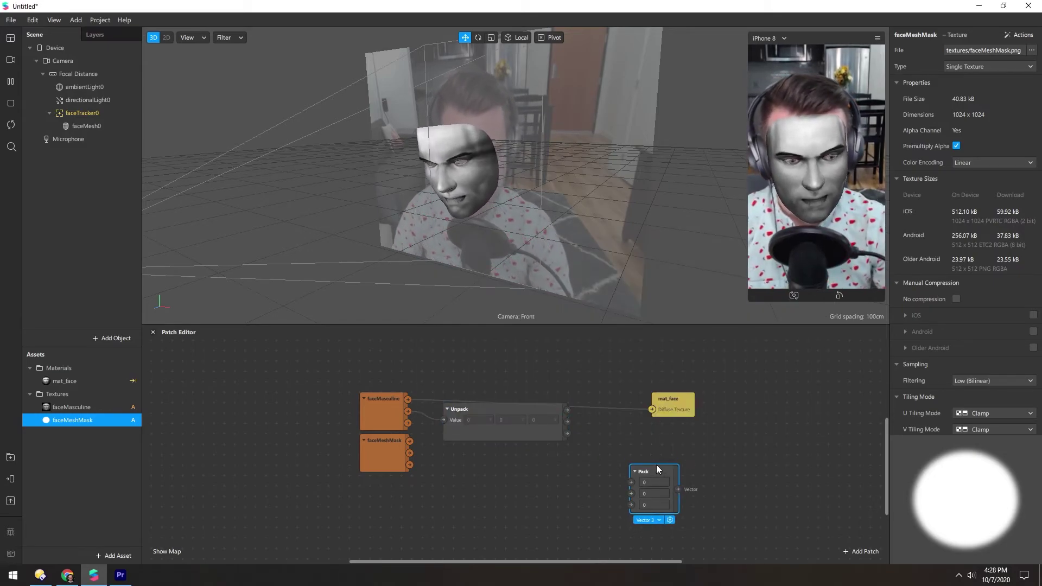
left_click(646, 520)
left_click(649, 529)
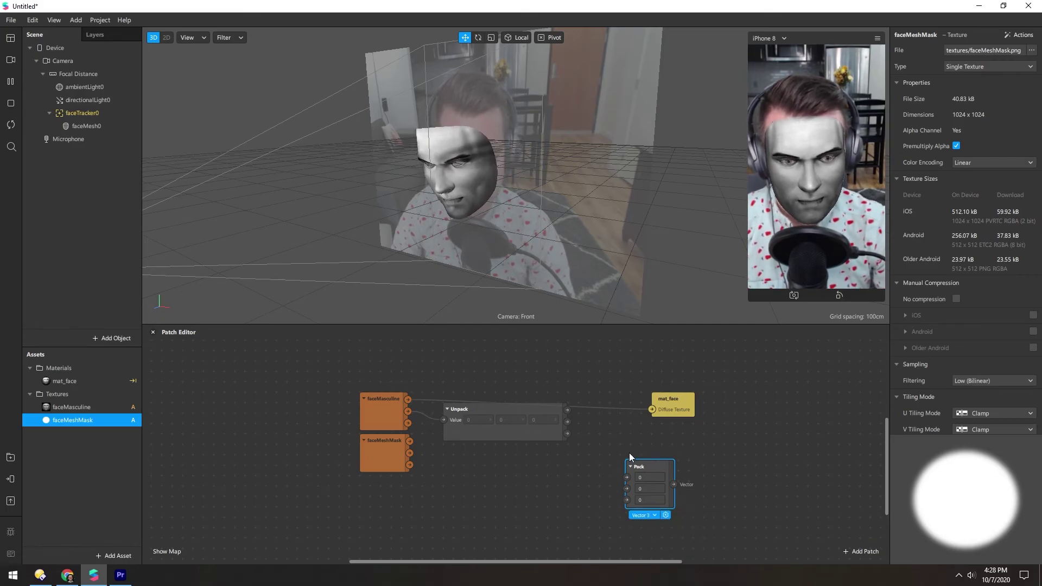
left_click_drag(643, 465, 616, 427)
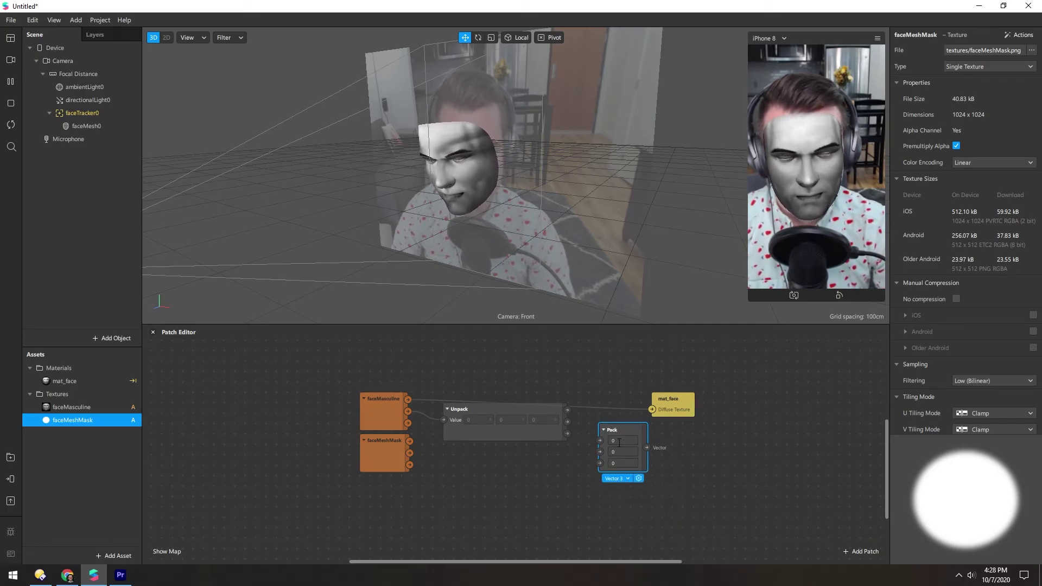
left_click(623, 478)
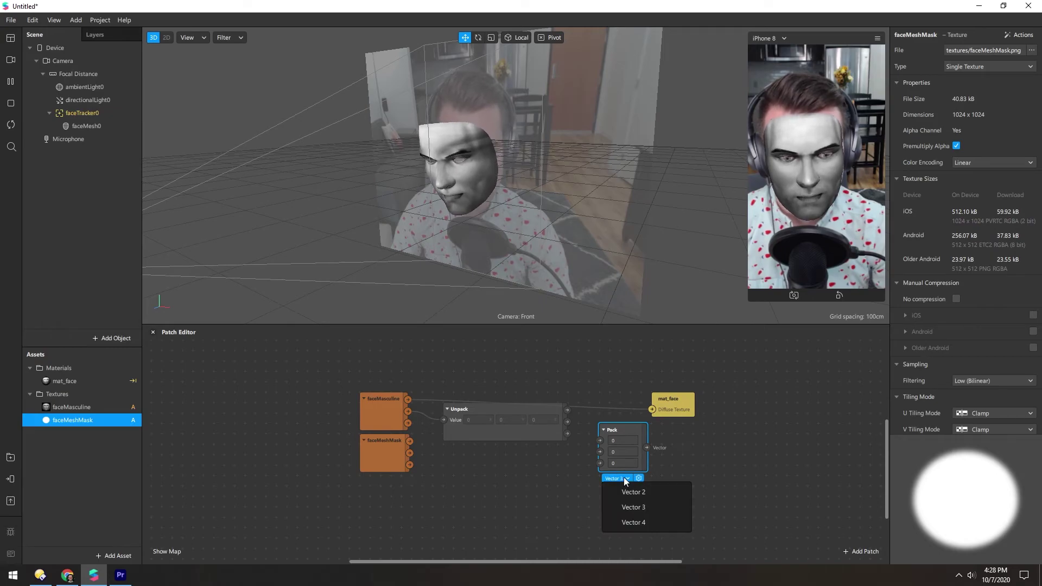
left_click(636, 523)
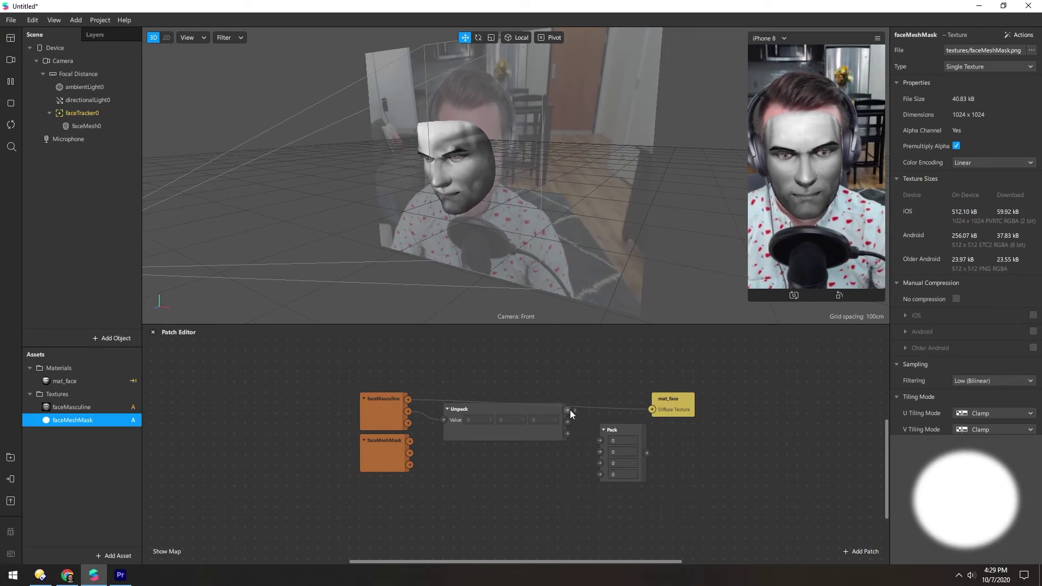
Wire Unpack's colour channels and faceMeshMask's alpha into Pack's inputs, making room by moving mat_face.
left_click_drag(568, 409, 600, 409)
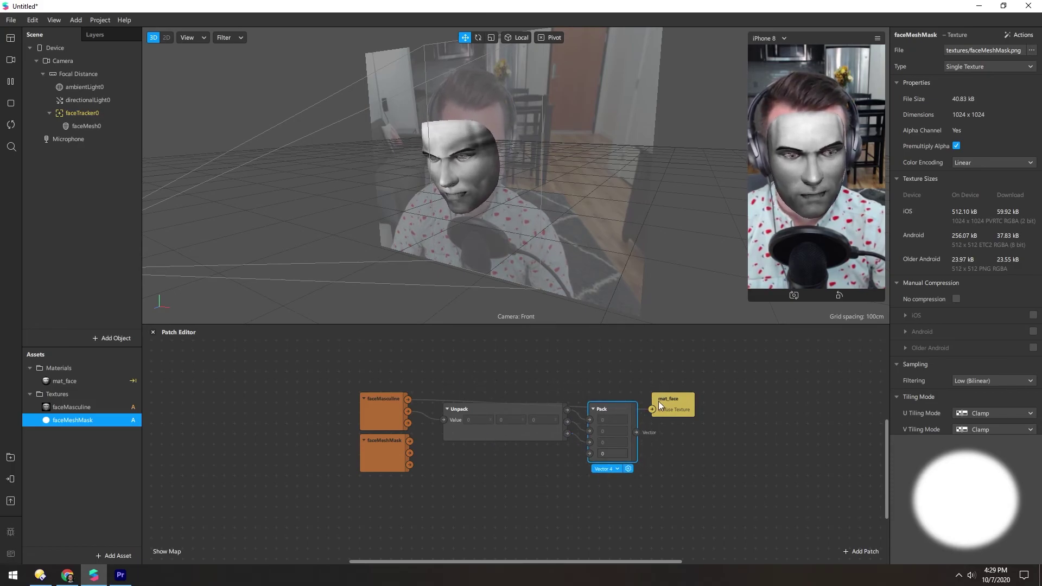
left_click_drag(659, 402, 705, 399)
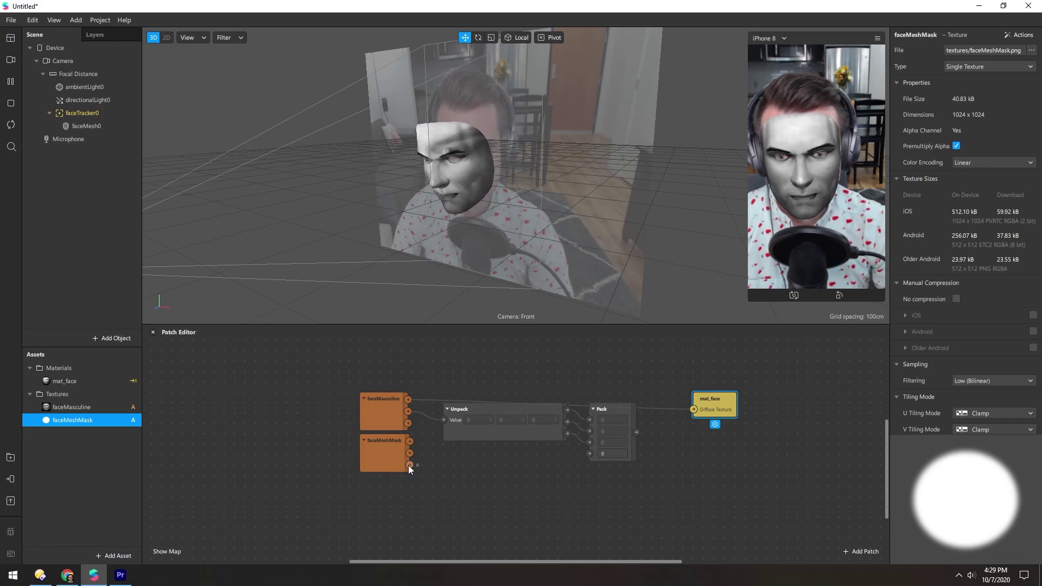
left_click_drag(408, 464, 692, 410)
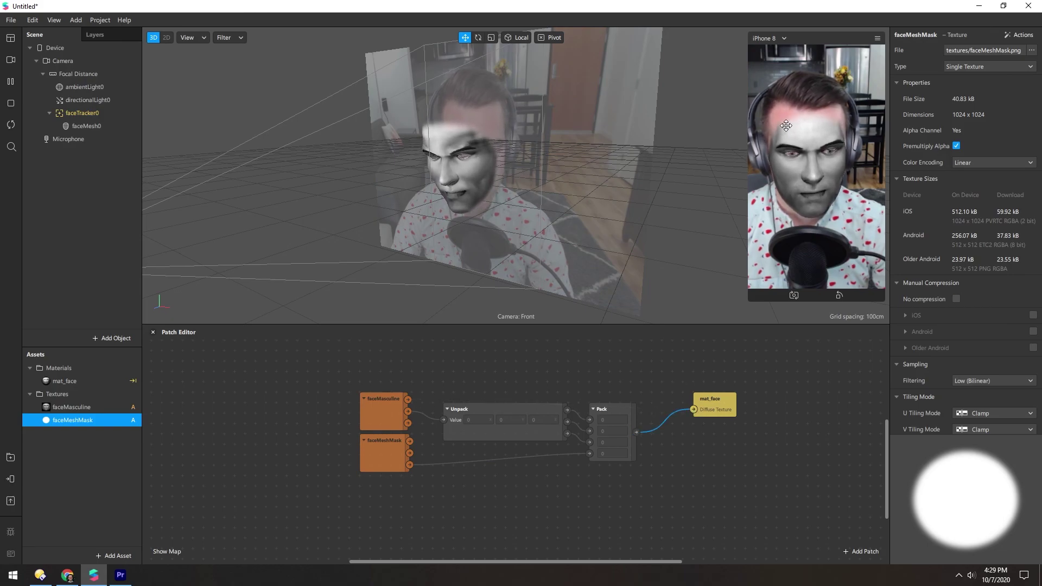
left_click(60, 381)
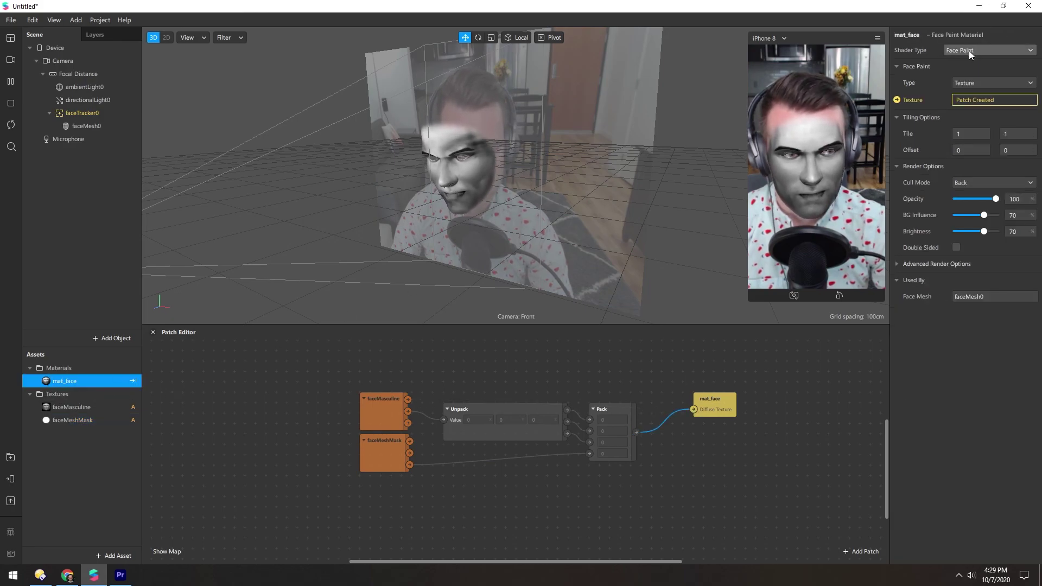